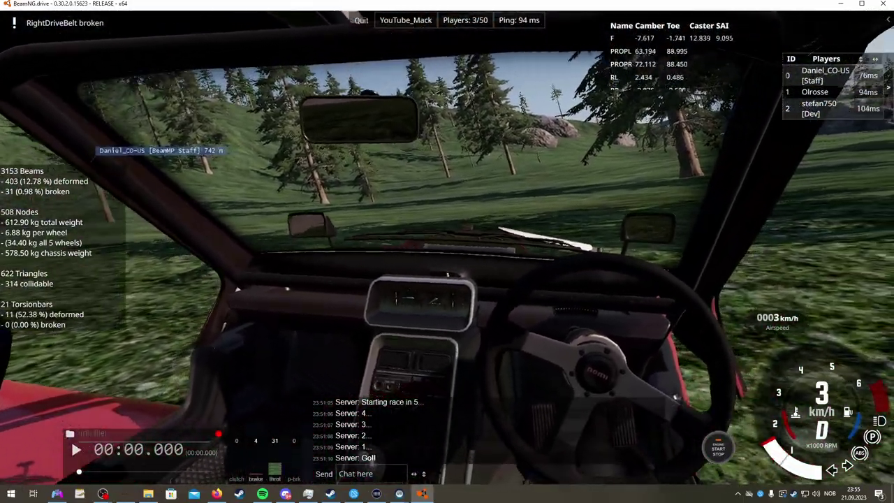
Step: Leave the free camera and World Editor and return to the crashed plane's driver view
{"action": "key", "text": "shift+c"}
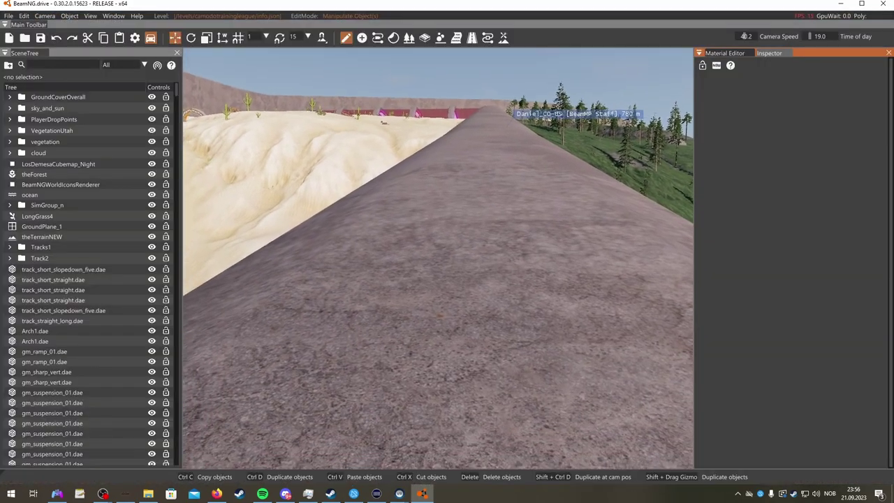
{"action": "key", "text": "F11"}
{"action": "key", "text": "shift+c"}
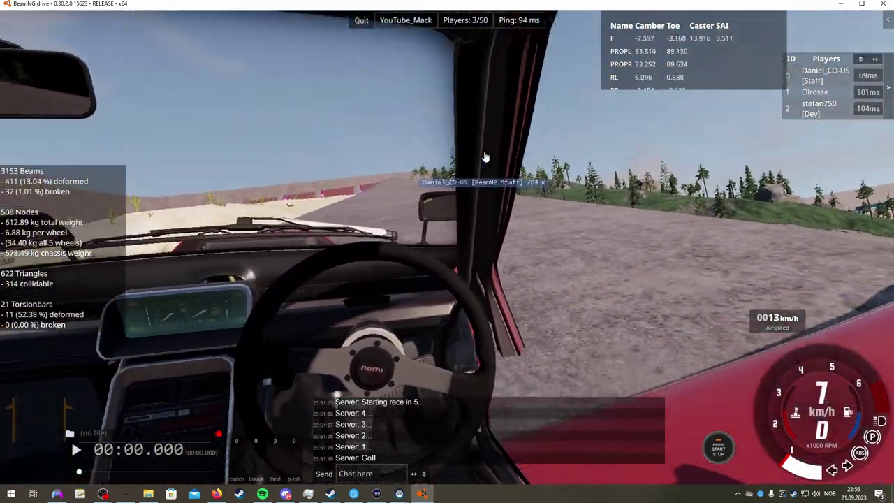
Step: Reset the damaged plane twice and settle back into the in-cockpit driver view
{"action": "key", "text": "Insert"}
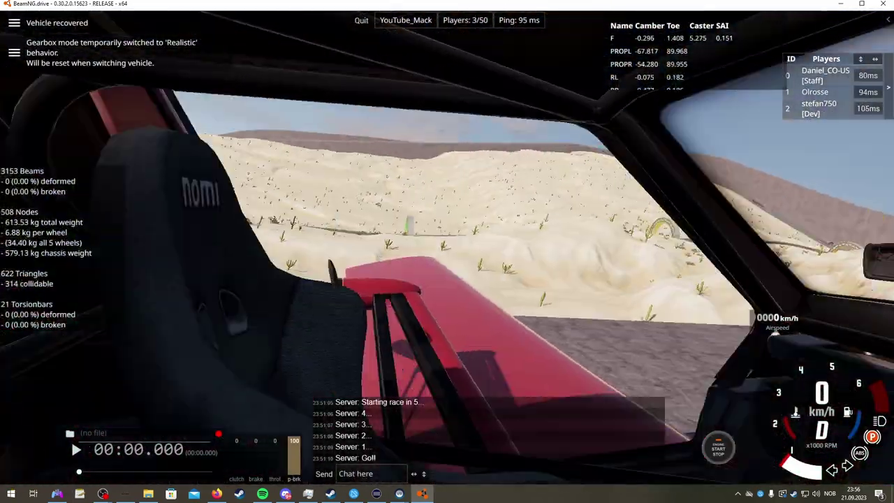
{"action": "left_click_drag", "start_coordinate": [447, 251], "coordinate": [452, 176]}
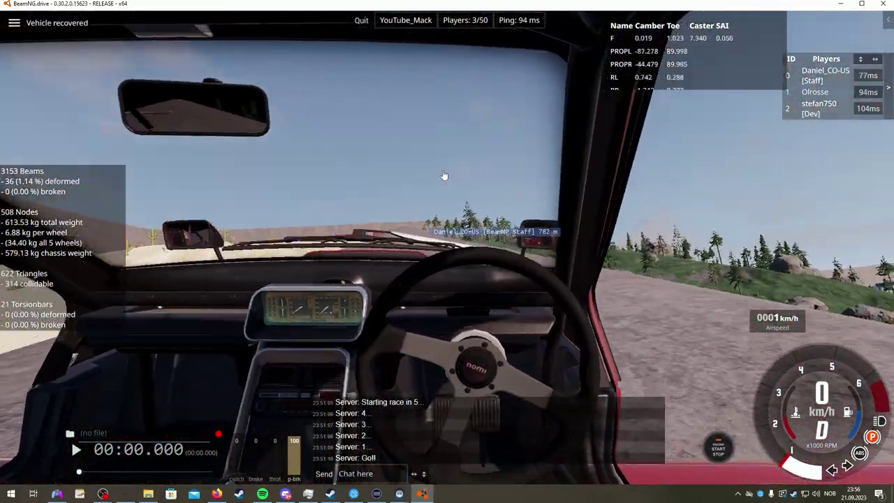
{"action": "key", "text": "Insert"}
{"action": "key", "text": "c"}
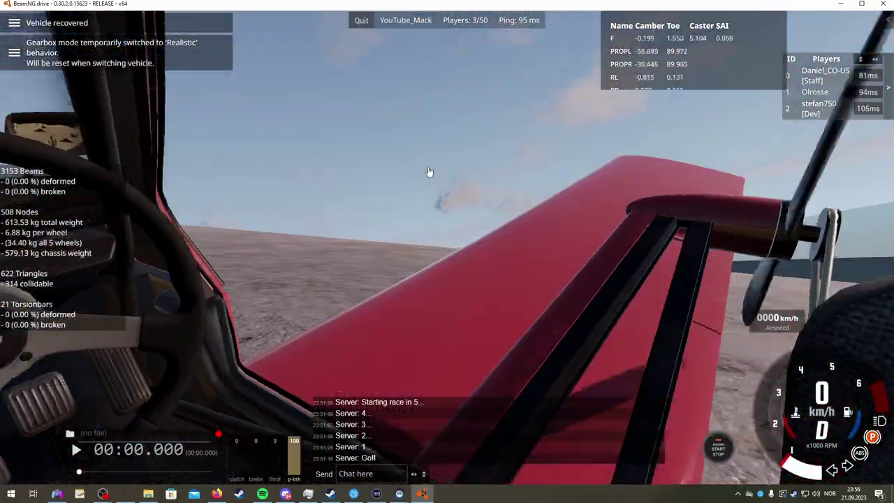
{"action": "key", "text": "shift+c"}
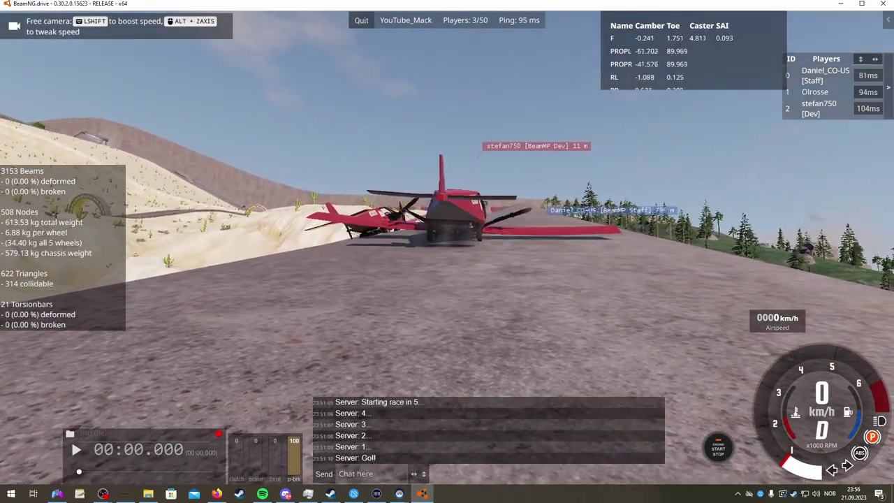
{"action": "key", "text": "c"}
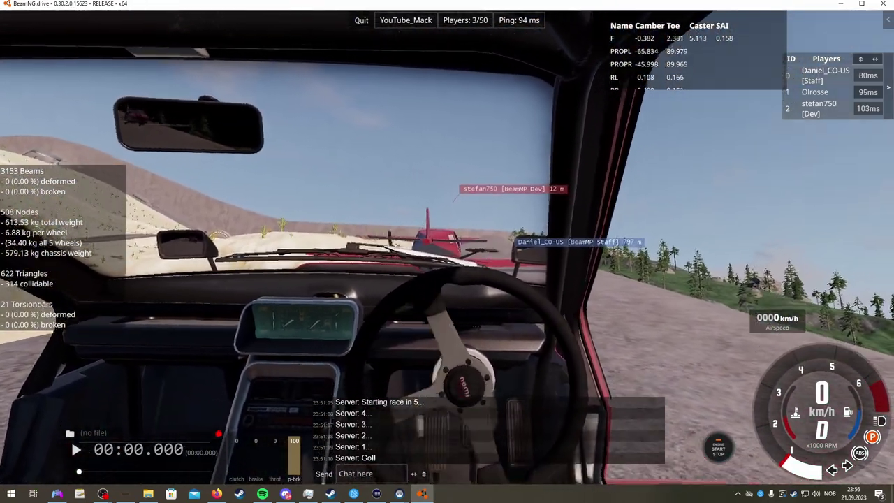
Step: Work the throttle and gears, then apply full throttle to take off
{"action": "key", "text": "Up"}
{"action": "key", "text": "Up"}
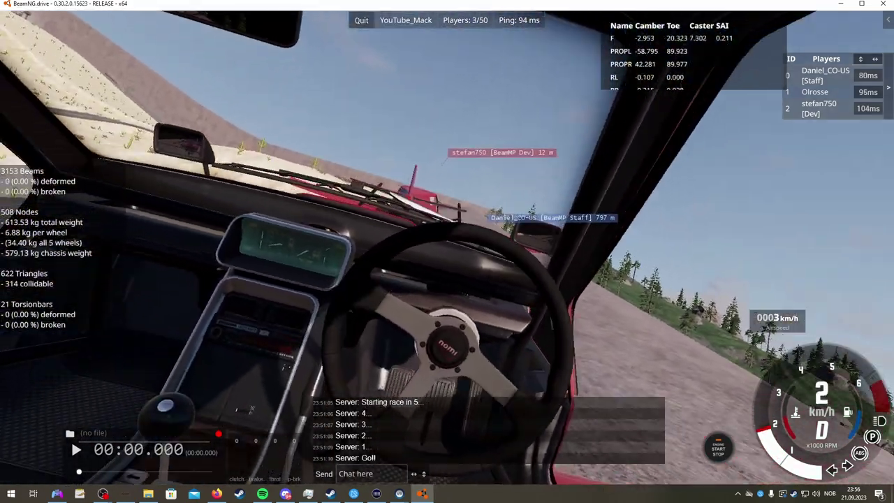
{"action": "key", "text": "Up"}
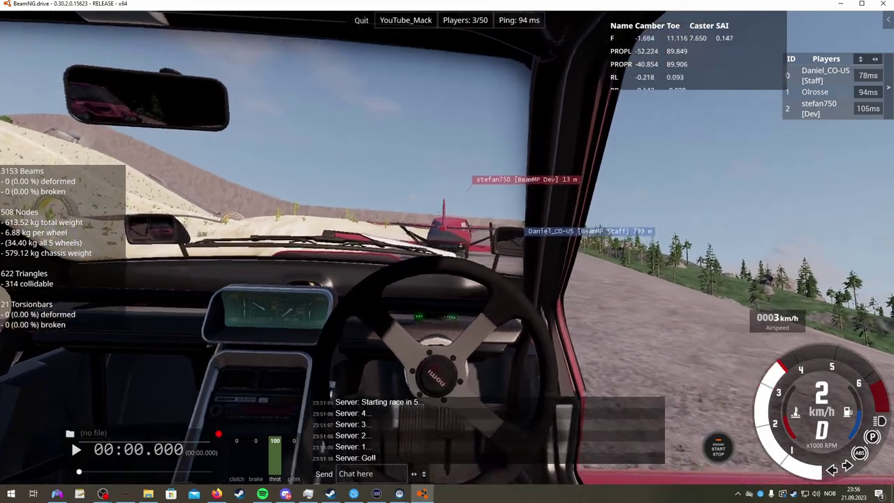
{"action": "key", "text": "Up"}
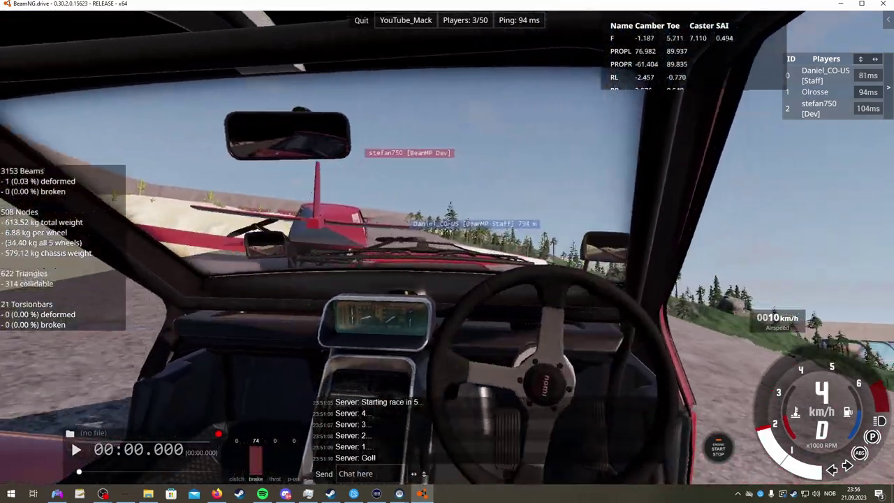
{"action": "key", "text": "Down"}
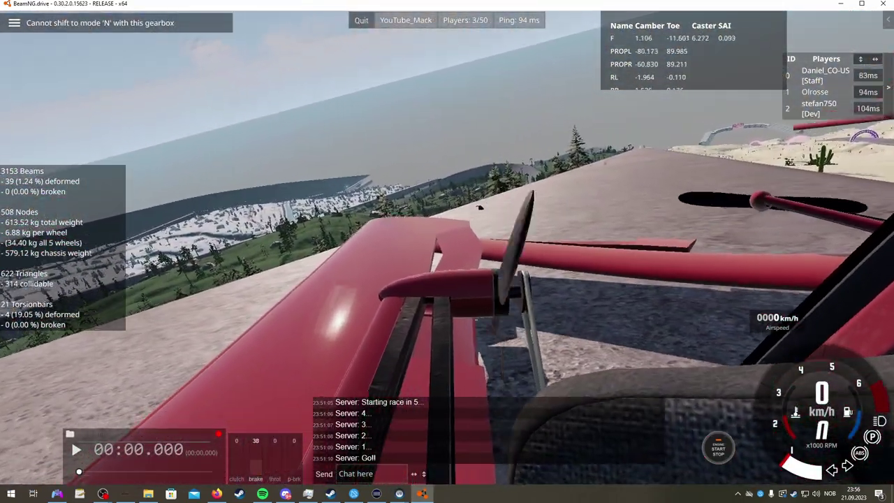
{"action": "key", "text": "c"}
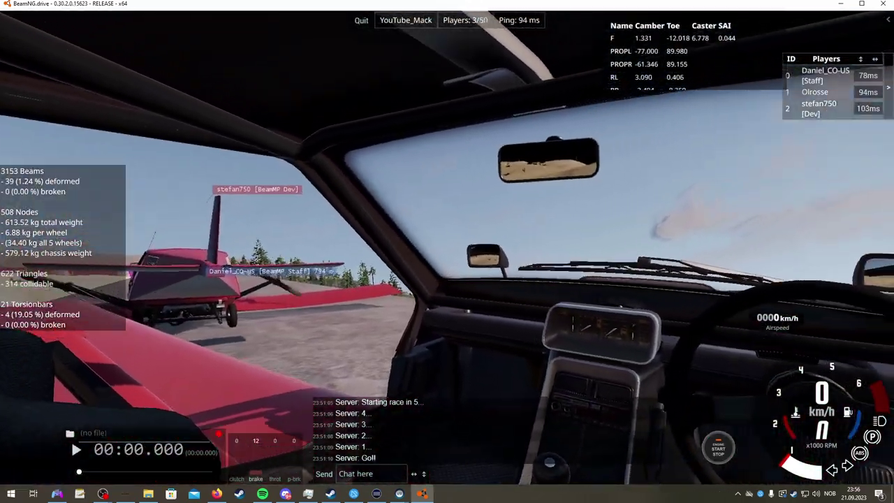
{"action": "key", "text": "Up"}
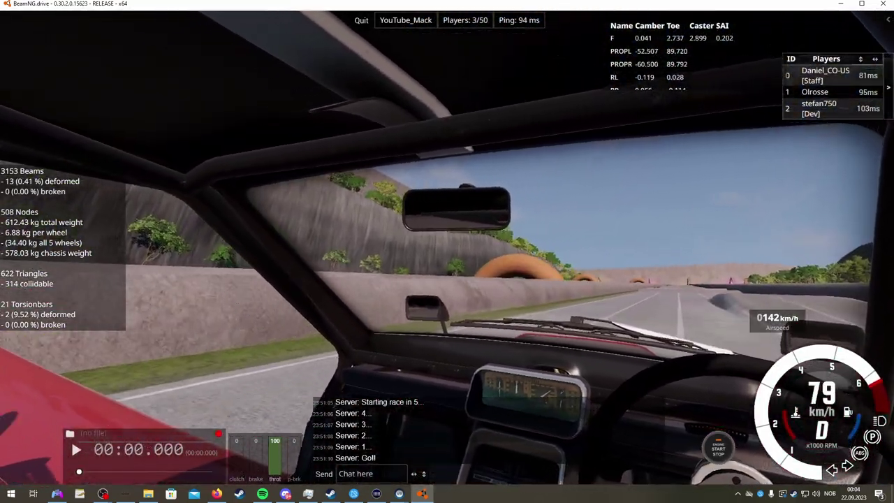
Step: Fly low along the road beside the other plane, flicking between cockpit and outside views
{"action": "key", "text": "c"}
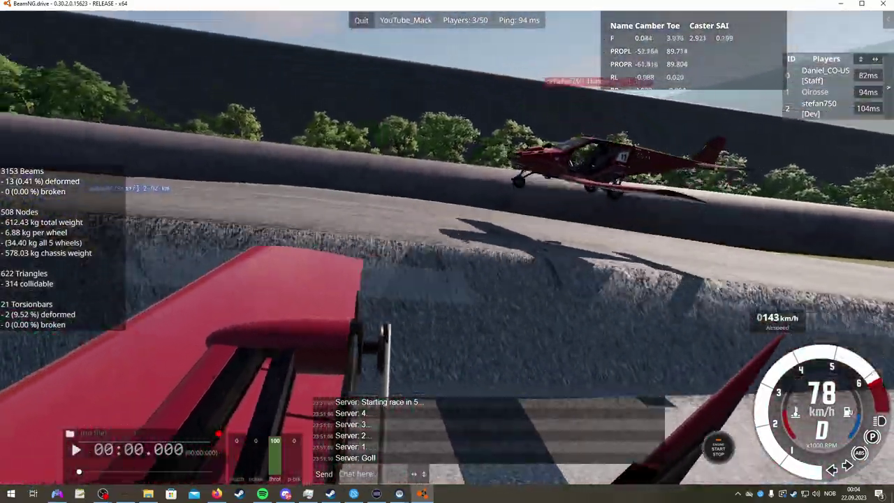
{"action": "key", "text": "c"}
{"action": "key", "text": "c"}
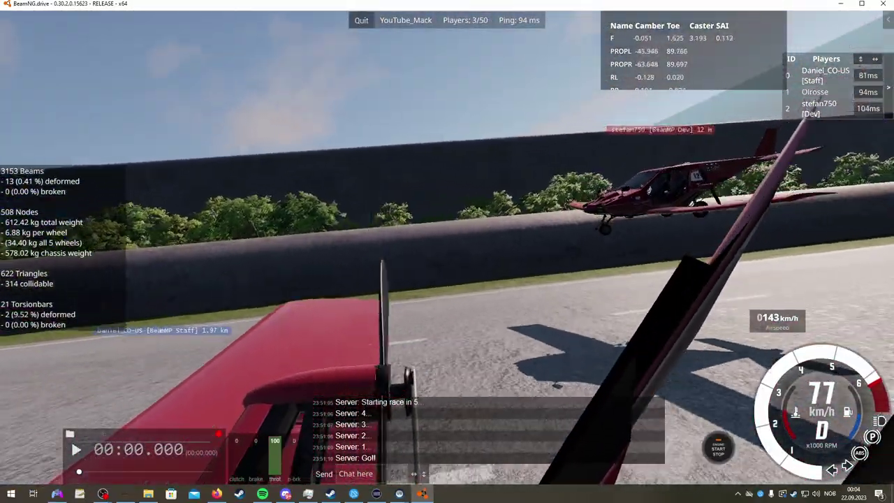
{"action": "key", "text": "c"}
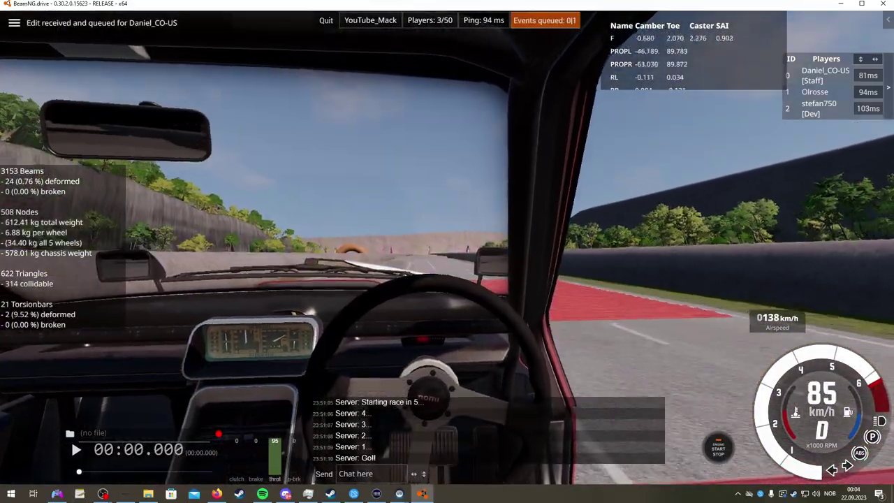
{"action": "key", "text": "c"}
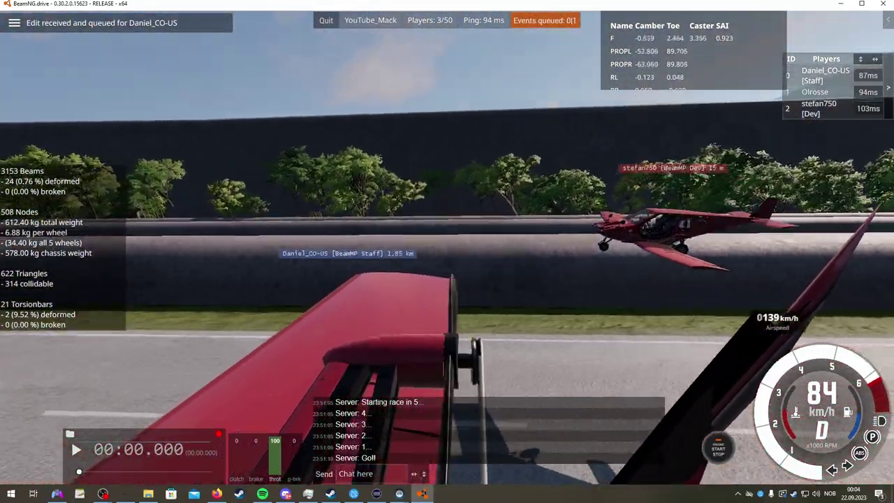
{"action": "key", "text": "c"}
{"action": "key", "text": "c"}
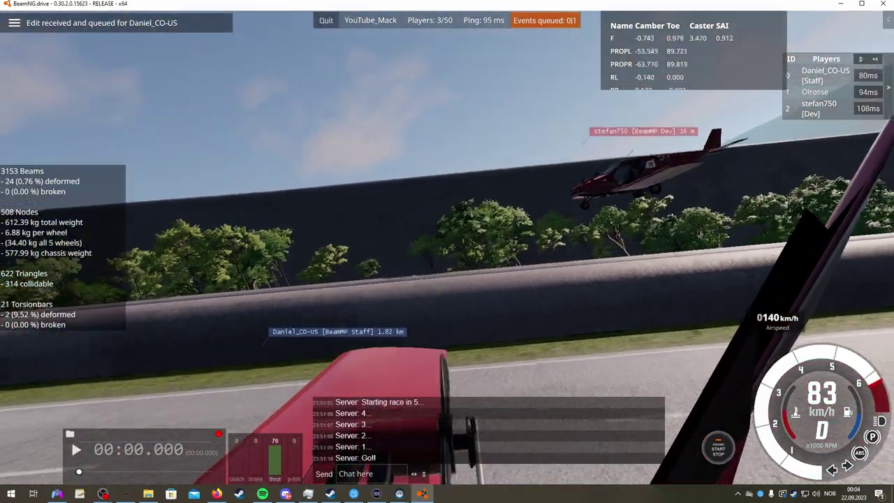
{"action": "key", "text": "c"}
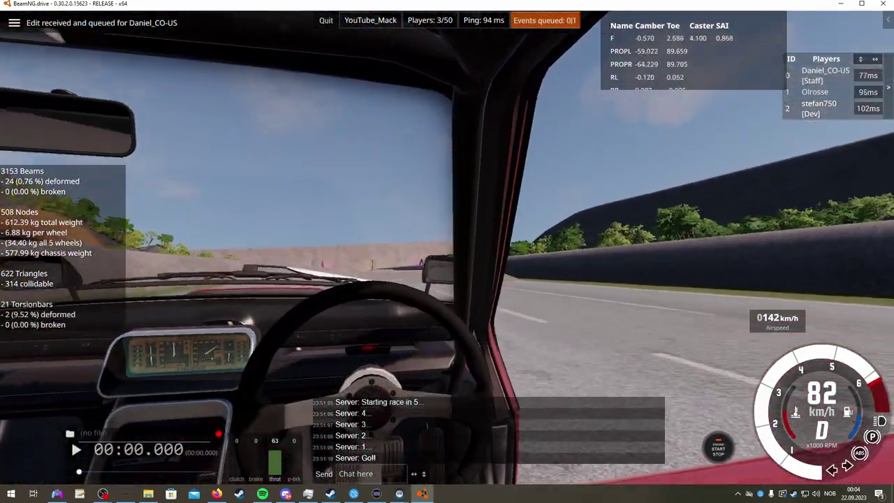
{"action": "key", "text": "c"}
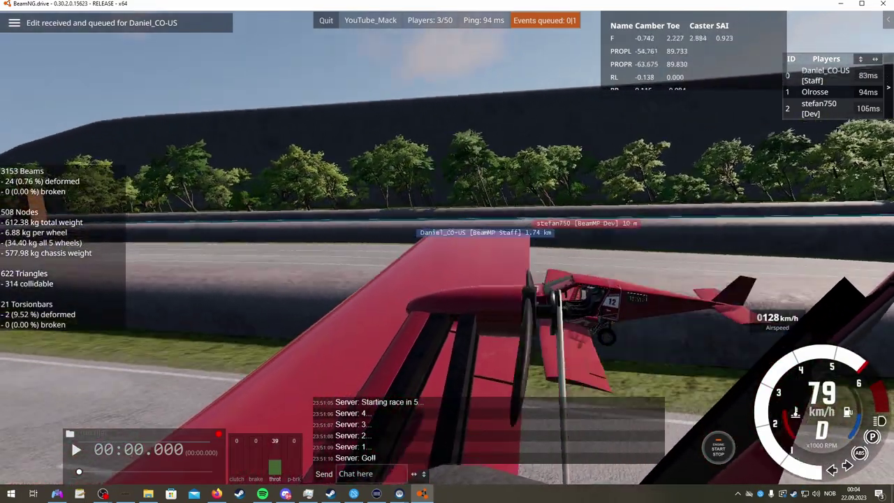
{"action": "key", "text": "c"}
{"action": "key", "text": "c"}
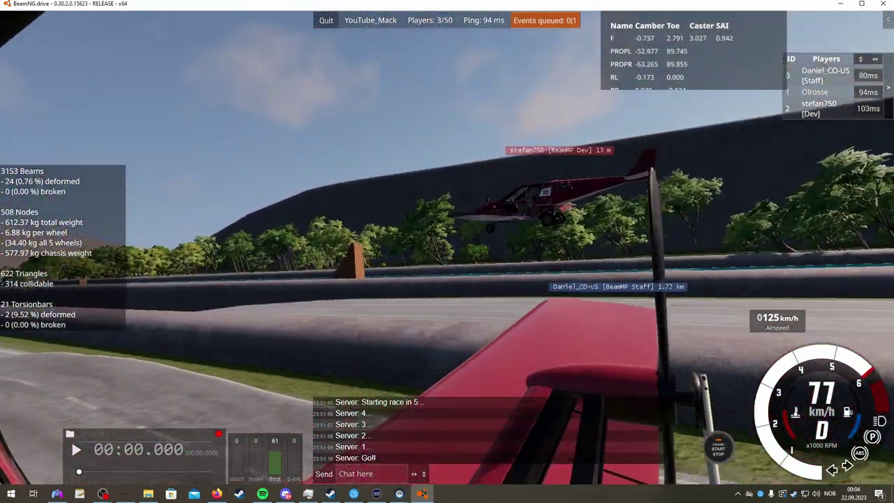